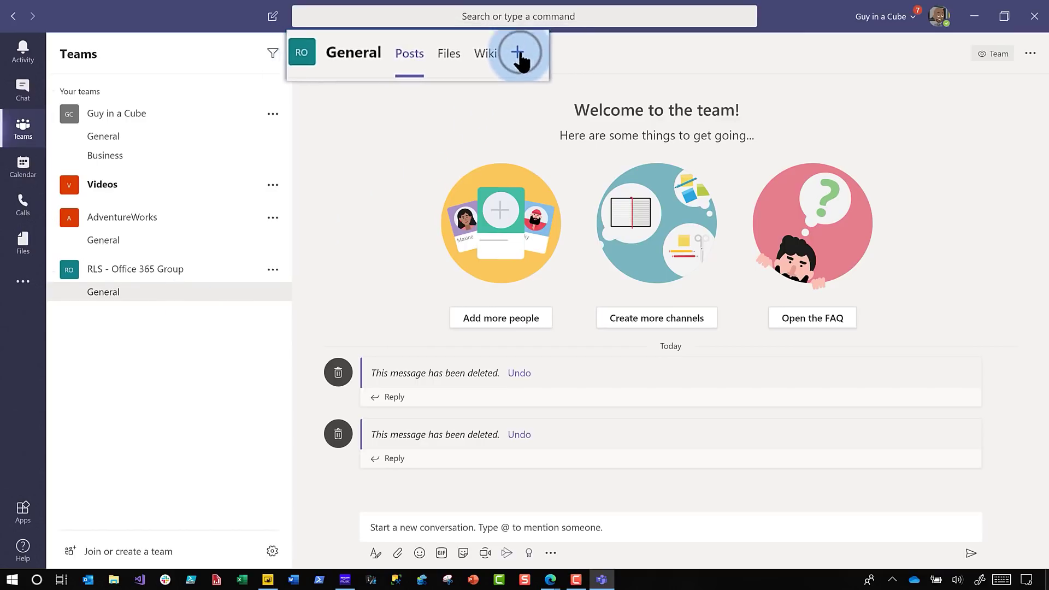
Step: Add a new tab to the General channel by searching 'power bi' and choosing Power BI
click(546, 53)
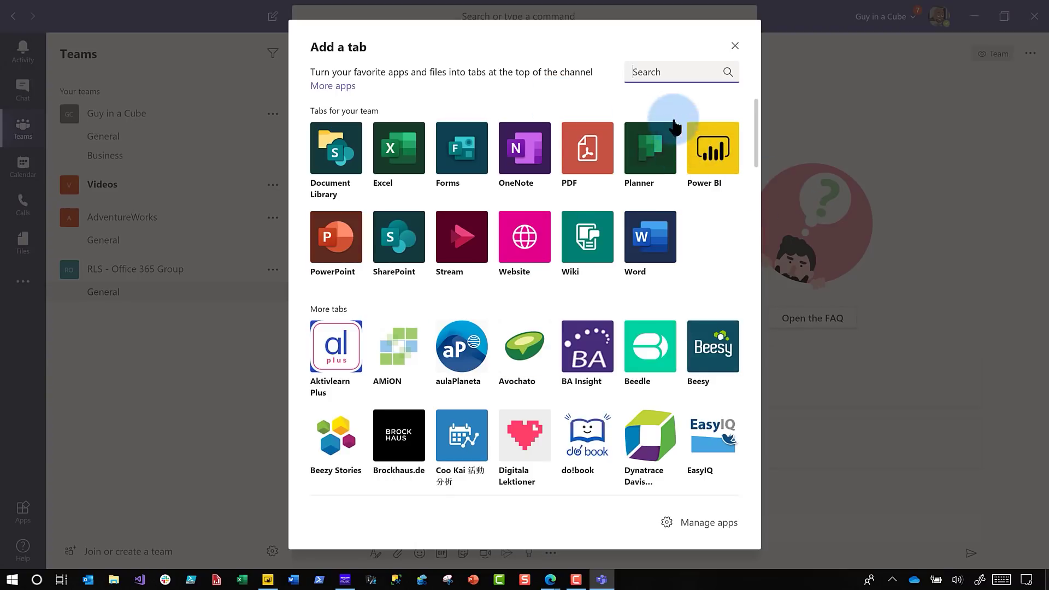
click(645, 72)
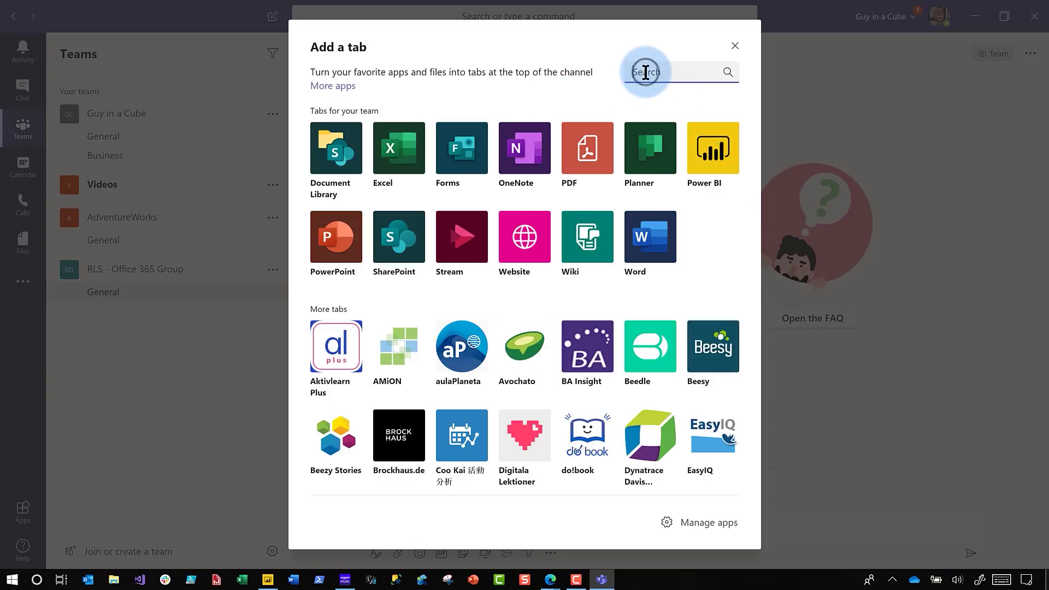
text(power bi)
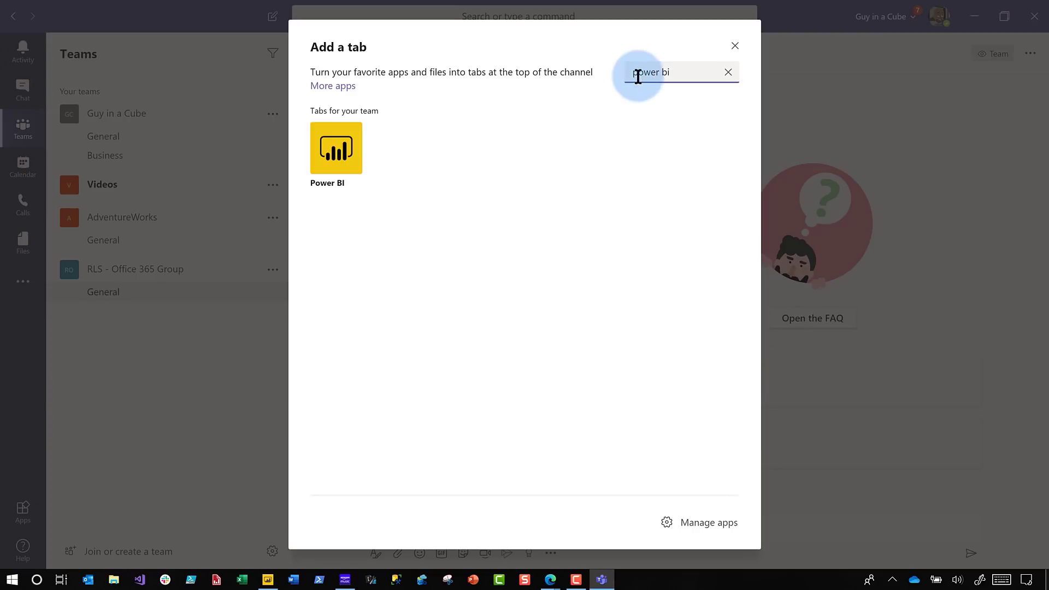
click(327, 159)
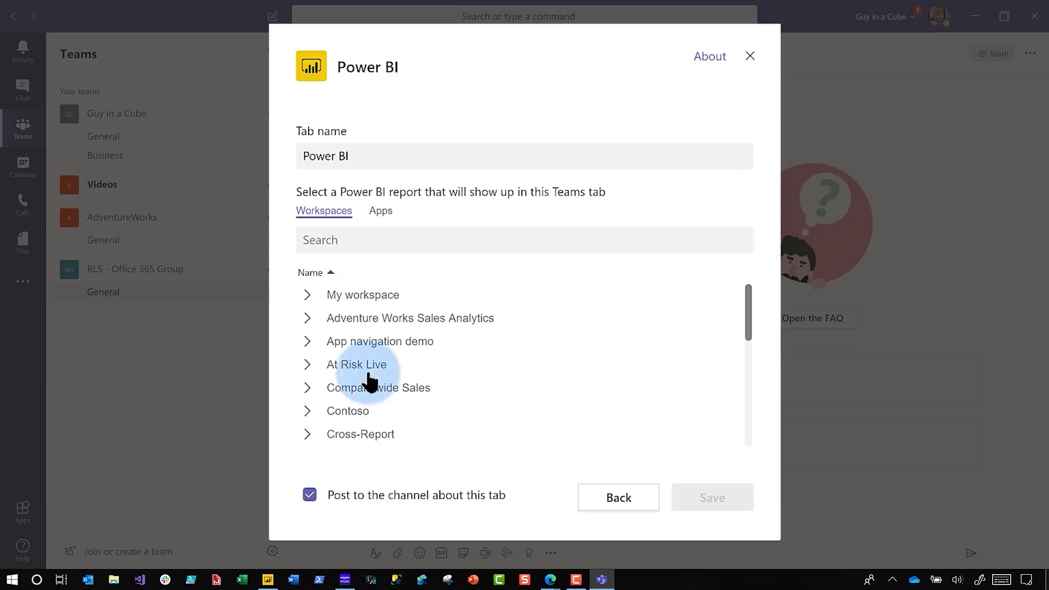
Step: Choose the Airline Claims RLS report from the Contoso app and save the tab
click(384, 211)
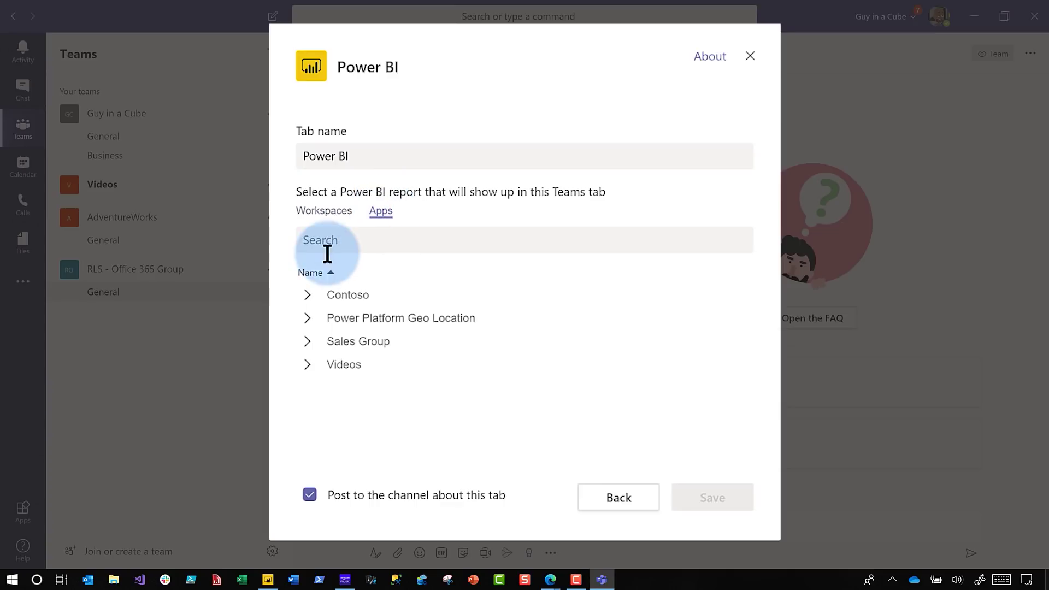
click(309, 298)
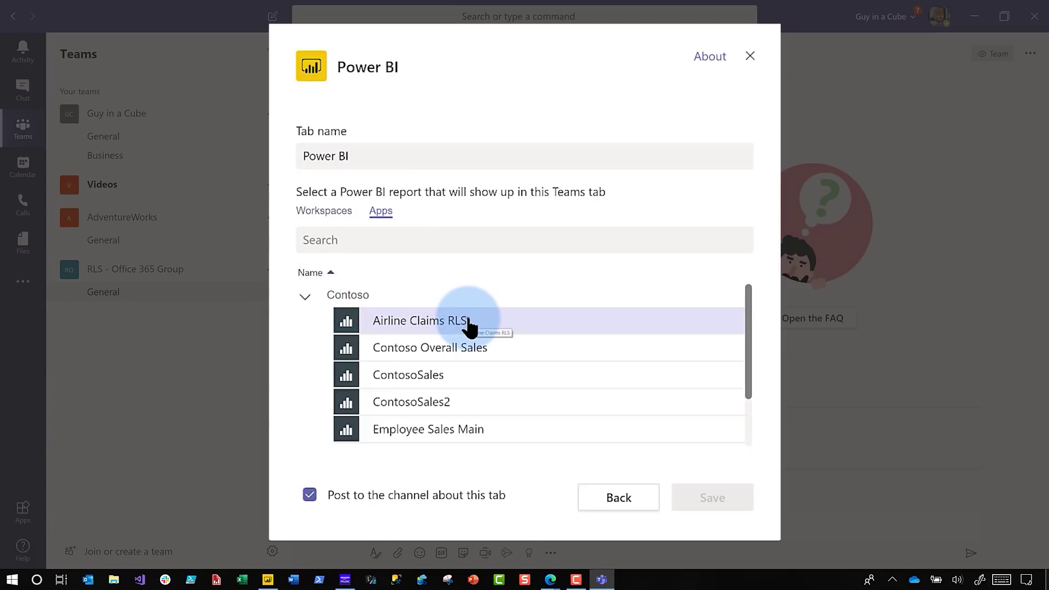
click(469, 320)
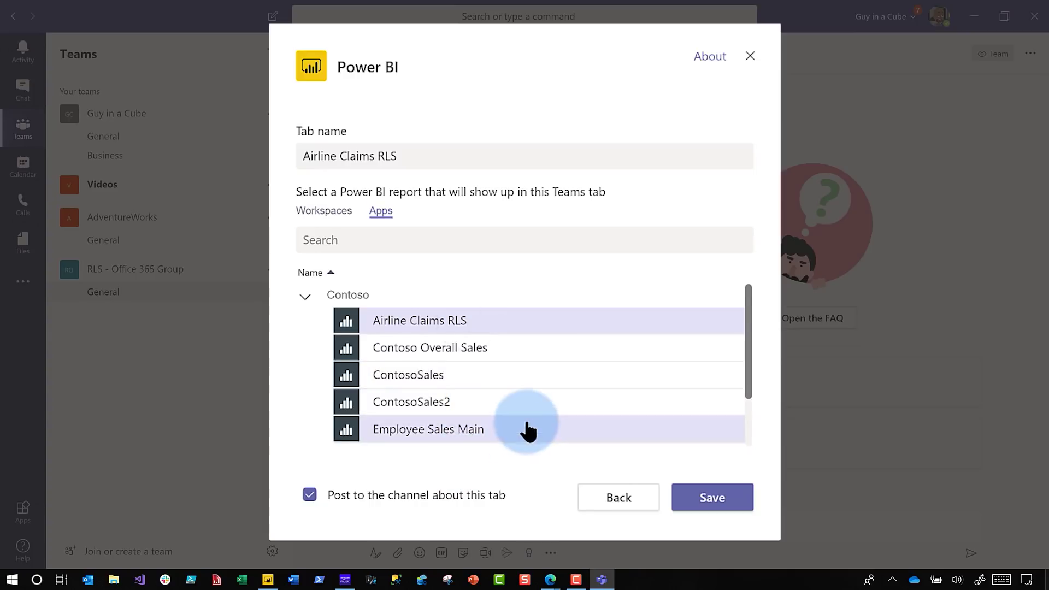
scroll(527, 434, down, 2)
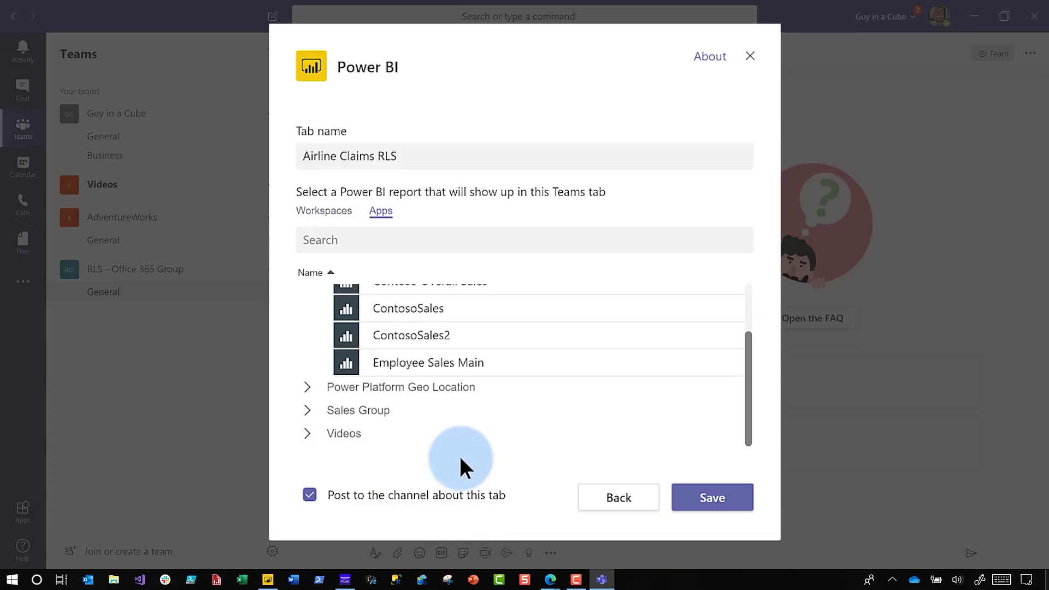
click(700, 503)
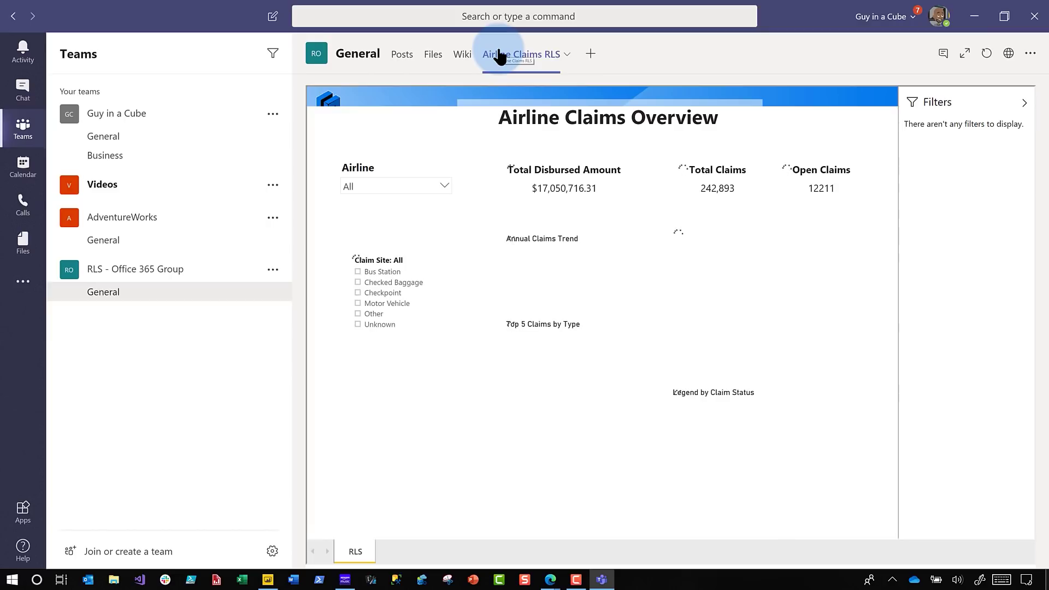
Step: Open and dismiss the Airline Claims RLS tab's options menu while the report finishes loading
click(565, 56)
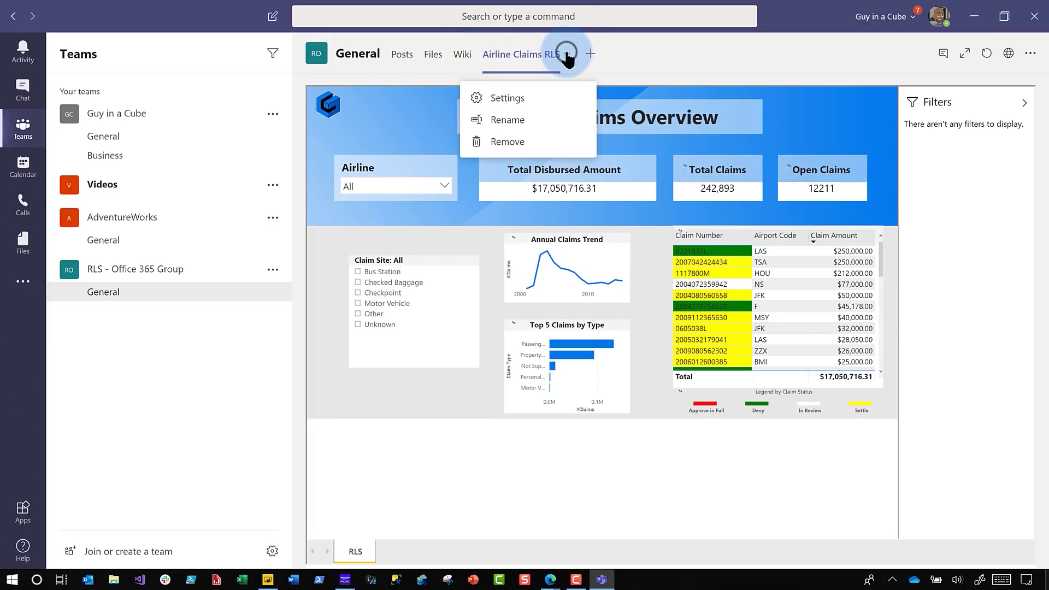
click(695, 41)
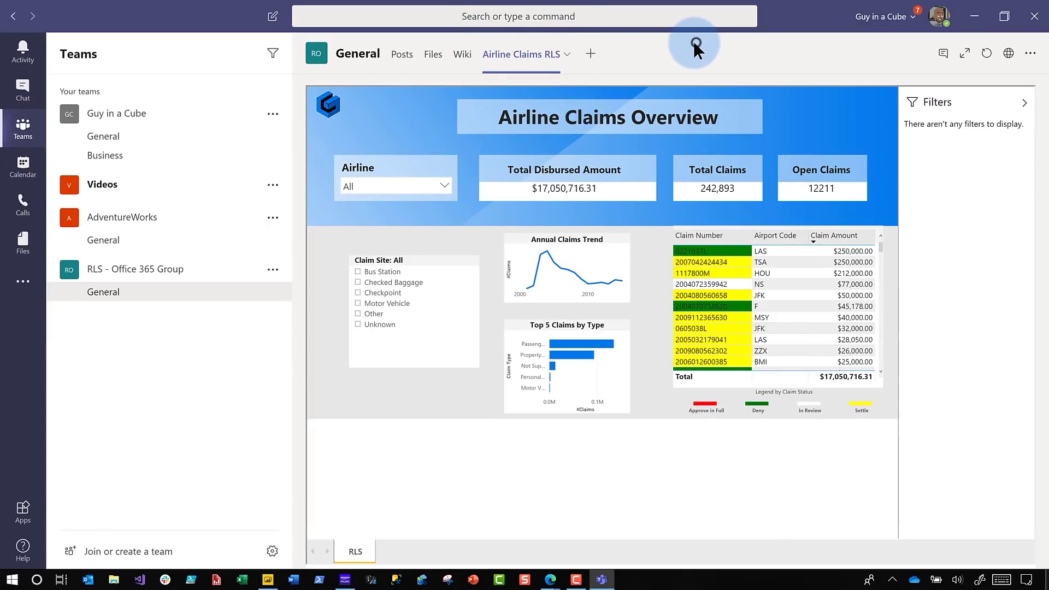
click(505, 263)
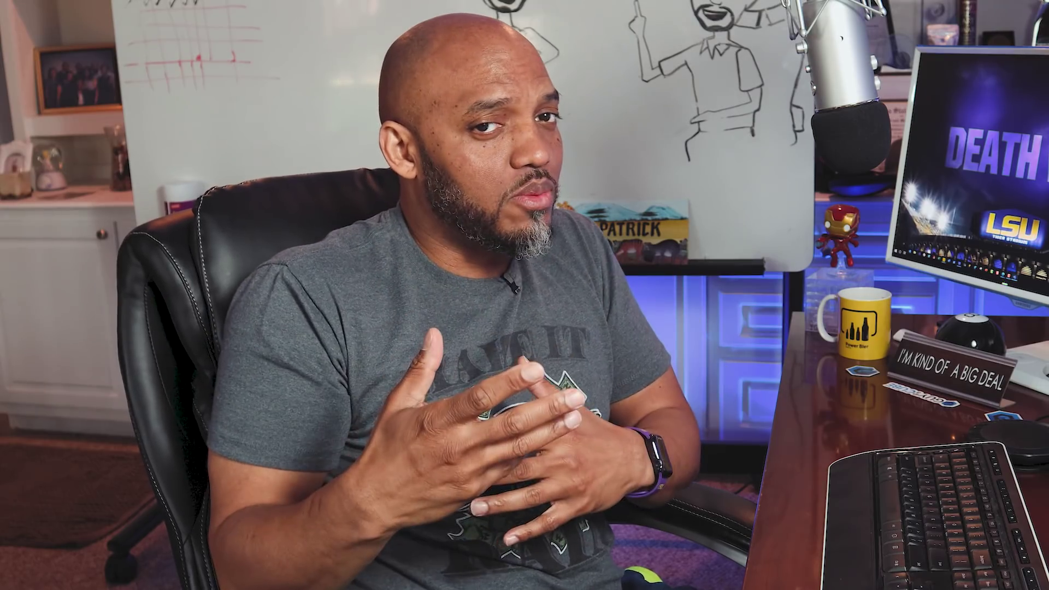
click(540, 59)
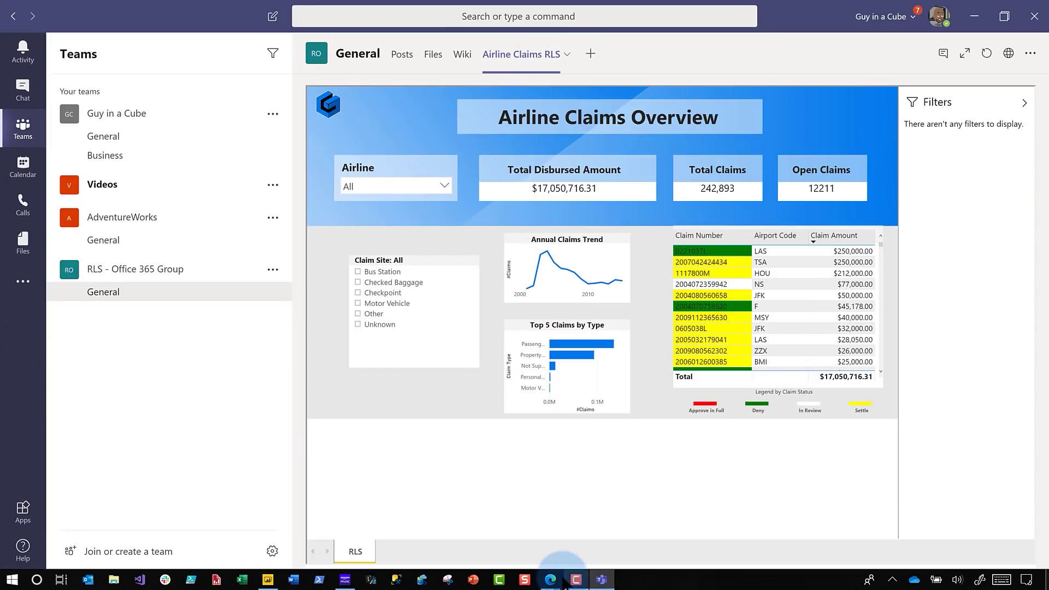
Step: As the other user in Edge, open the Airline Claims RLS tab in General
mouse_move(558, 580)
click(657, 528)
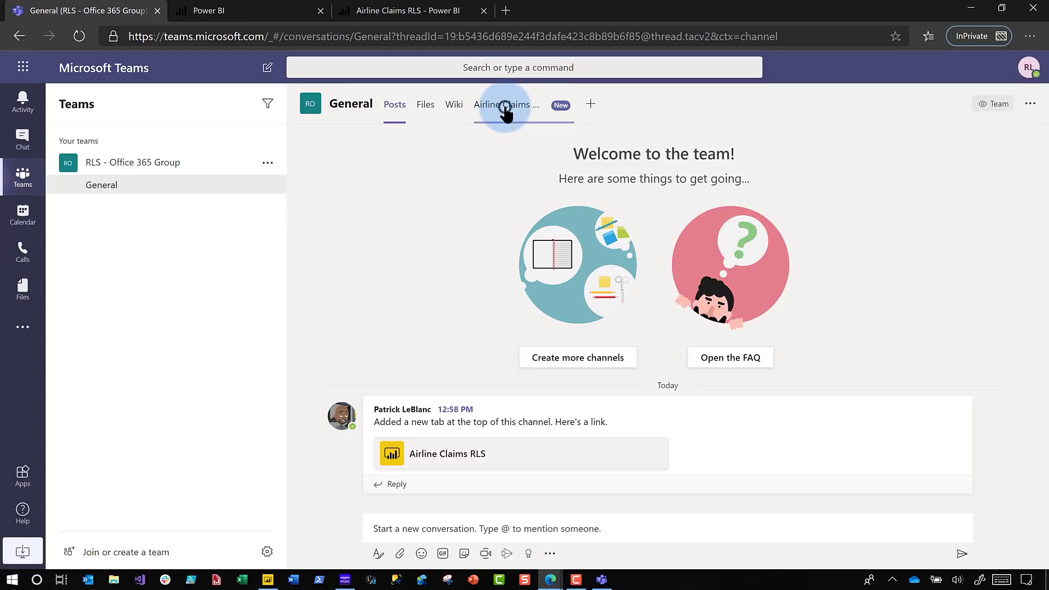
click(506, 109)
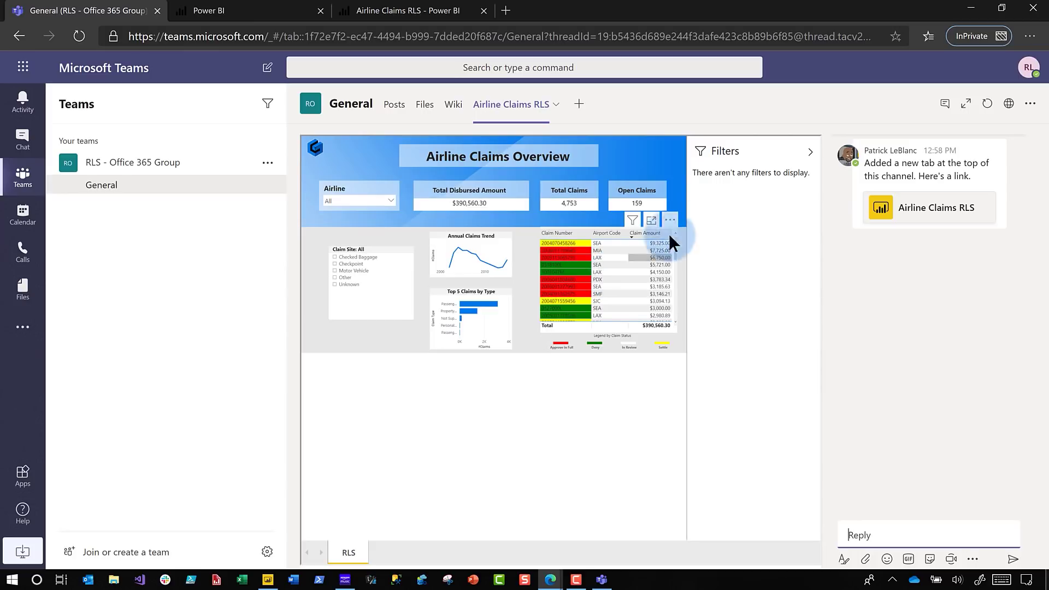
Step: Collapse the filters pane, check the Airline slicer shows only Alaska Airlines, and restore the tab conversation
click(811, 152)
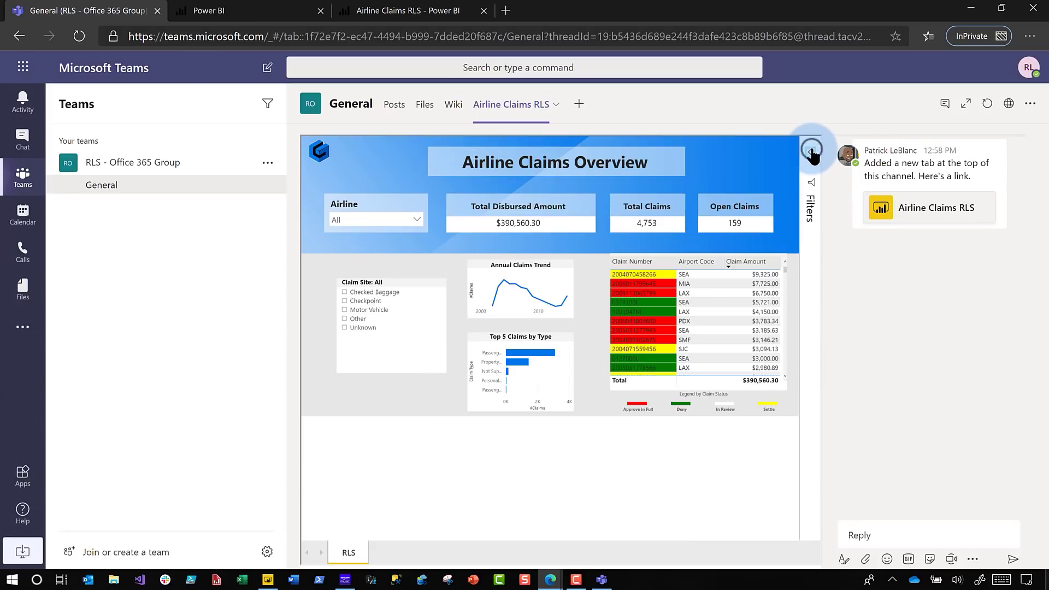
click(408, 218)
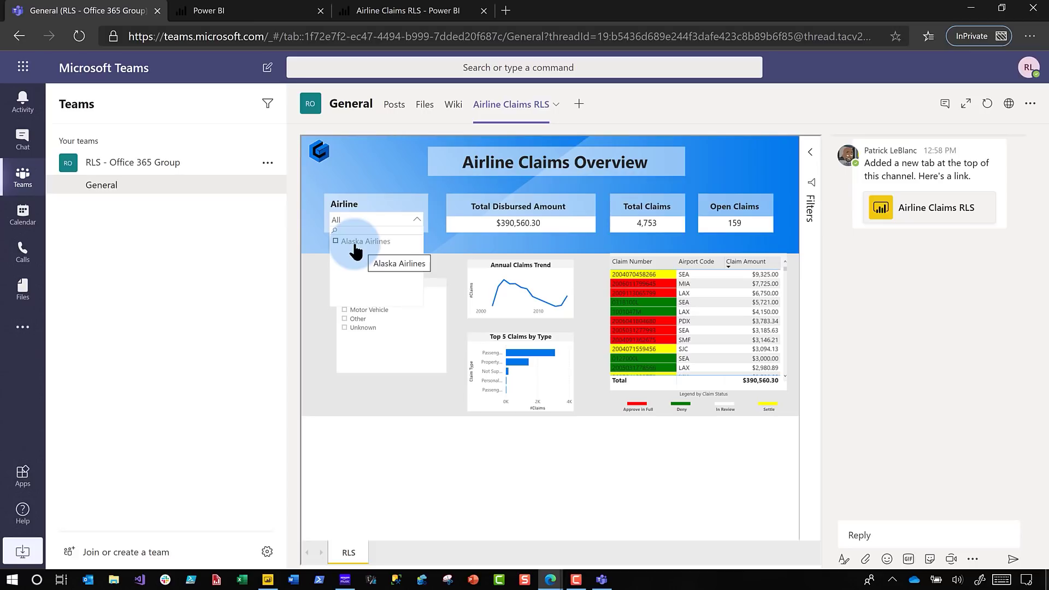
click(945, 109)
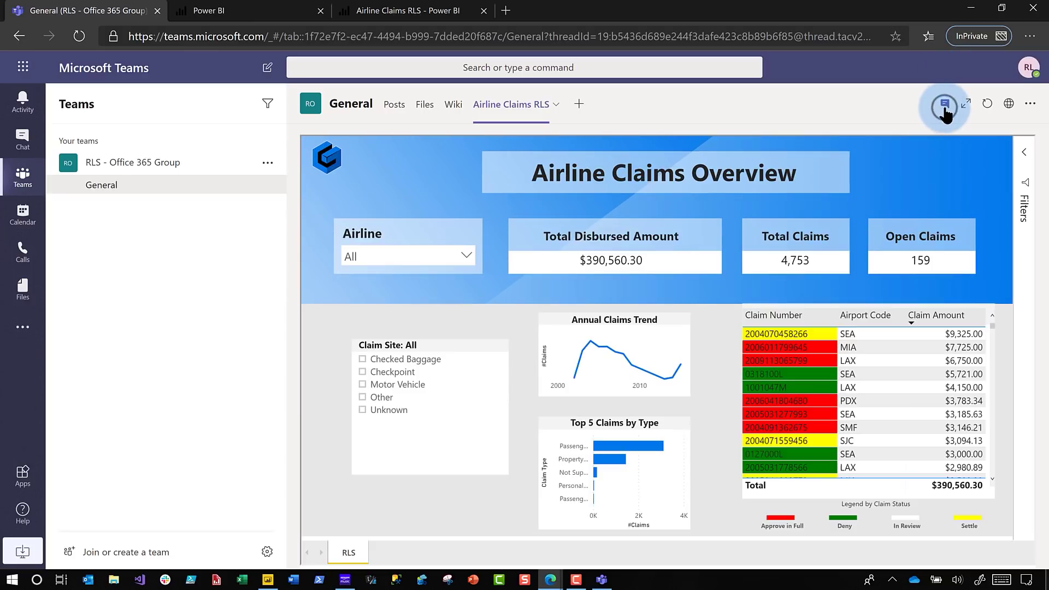
click(946, 109)
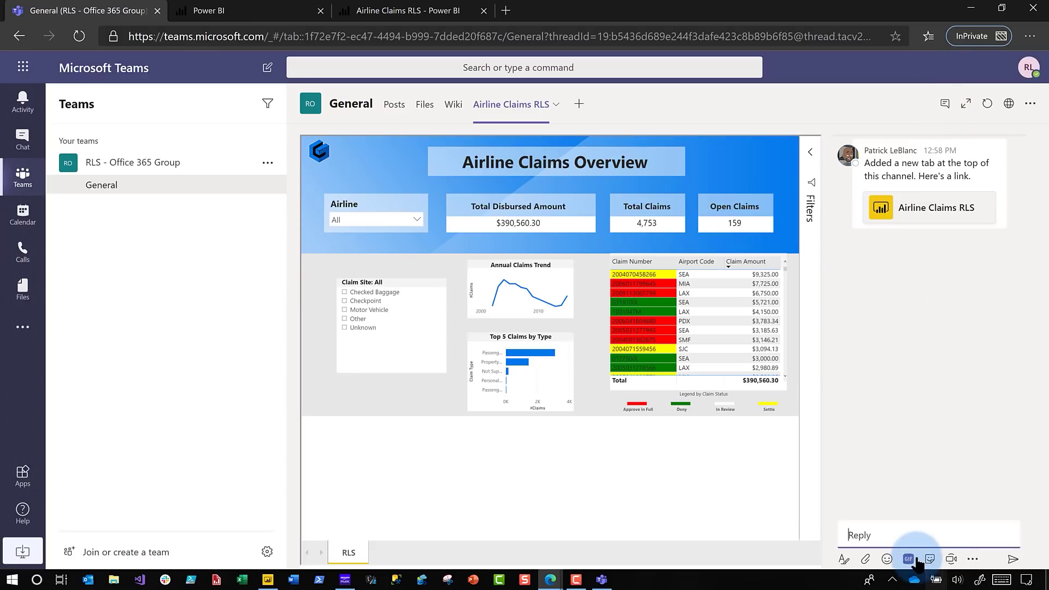
click(902, 534)
text(Hey Patrick )
text( wh)
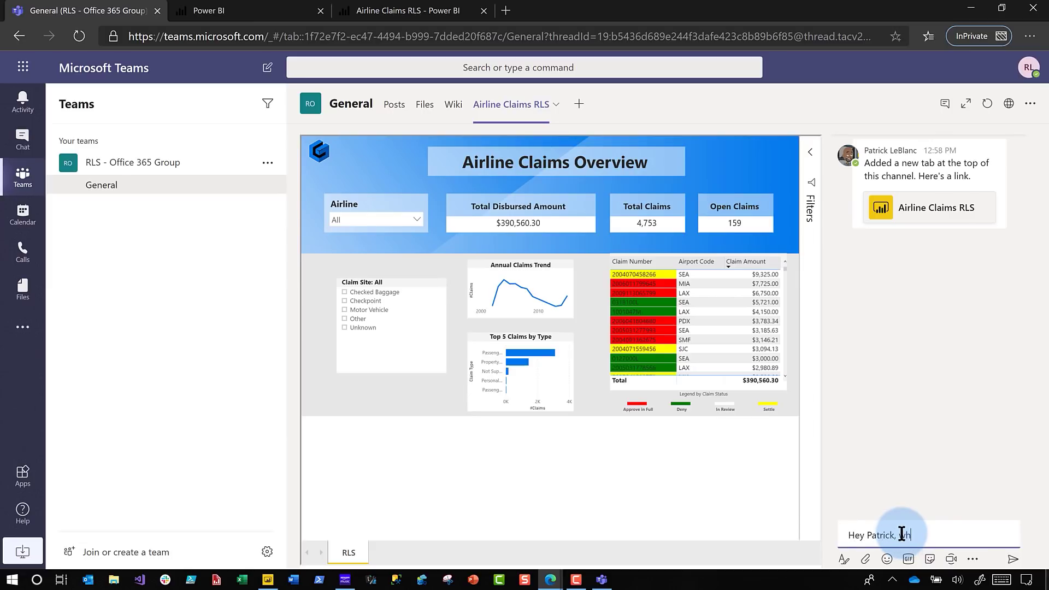
key(BackSpace)
key(BackSpace)
key(BackSpace)
key(BackSpace)
key(BackSpace)
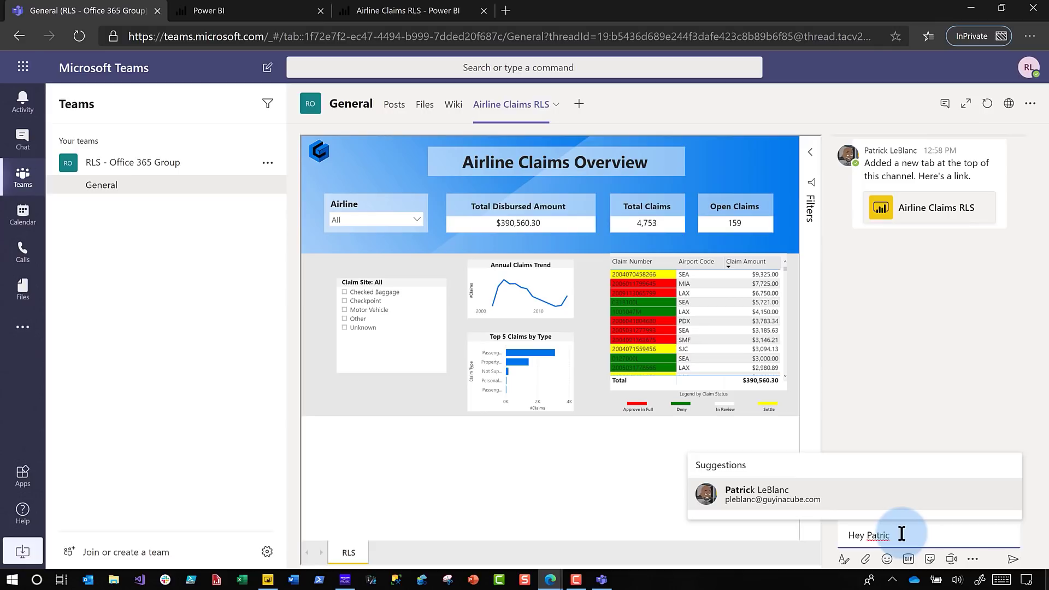
key(Return)
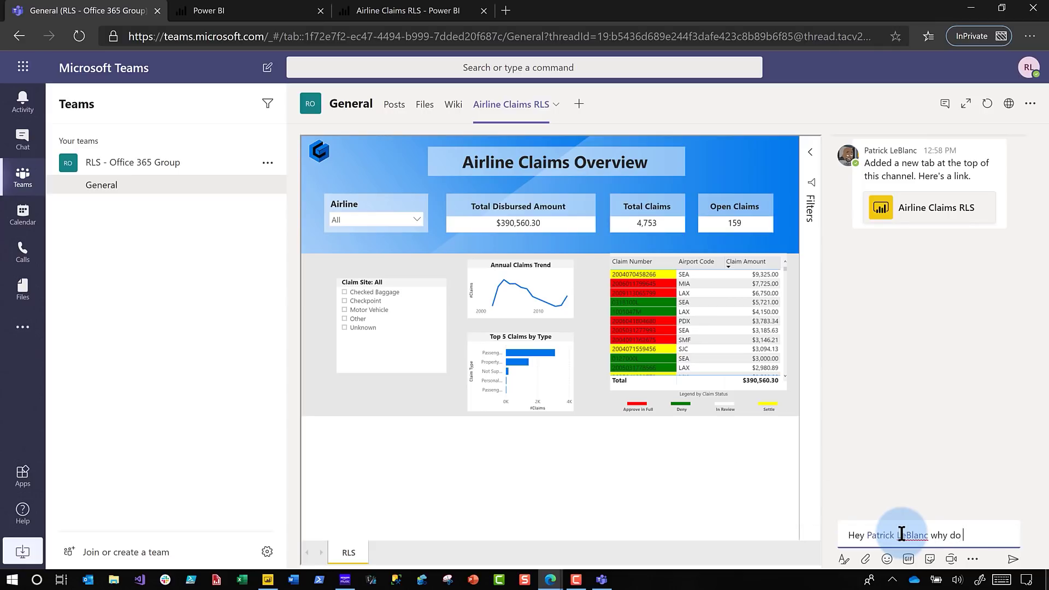
text(why do I only see one Airl)
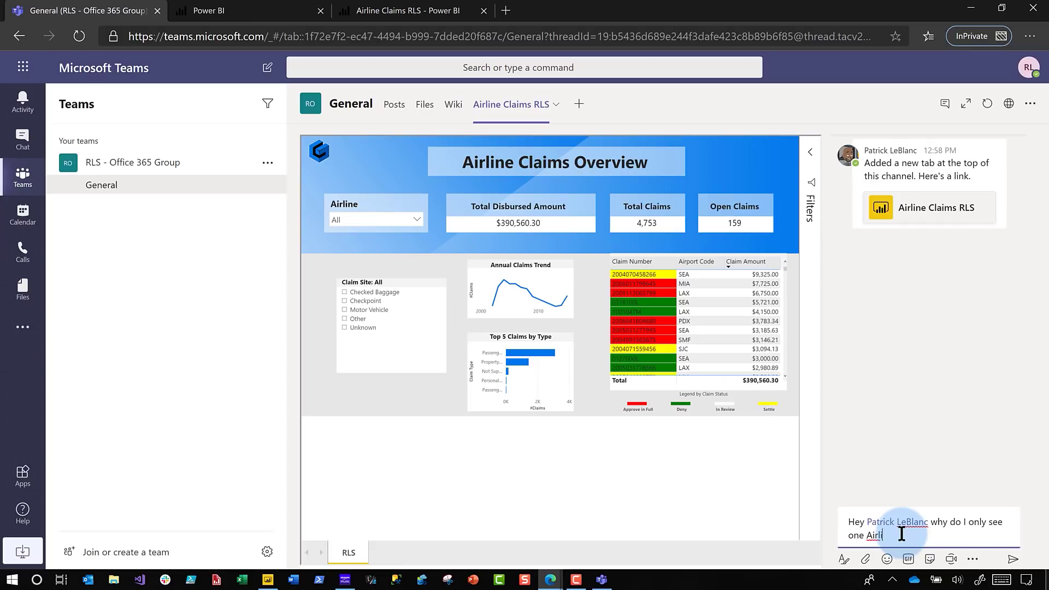
key(Return)
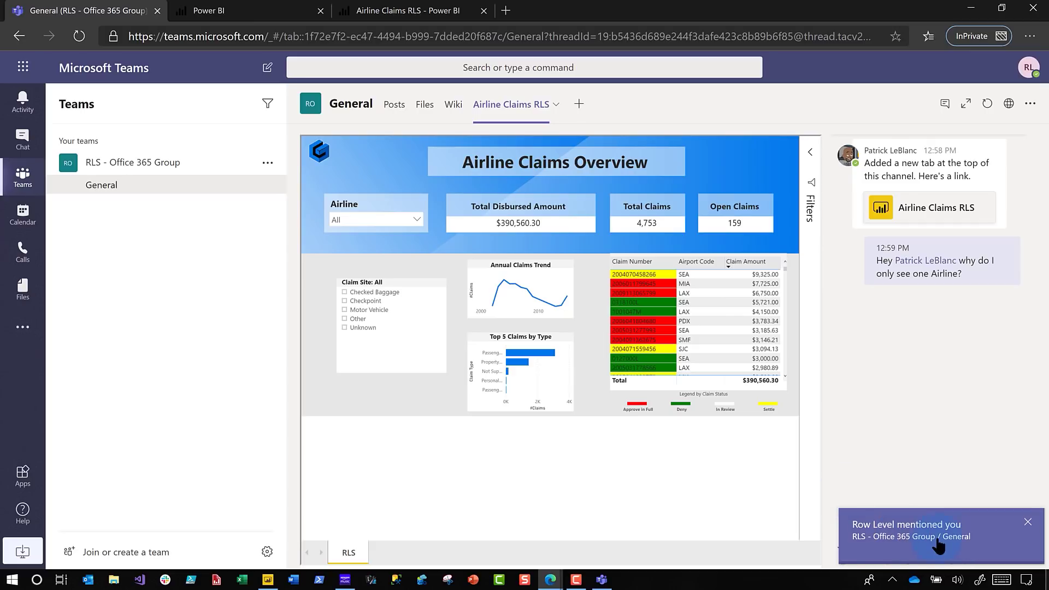
click(601, 579)
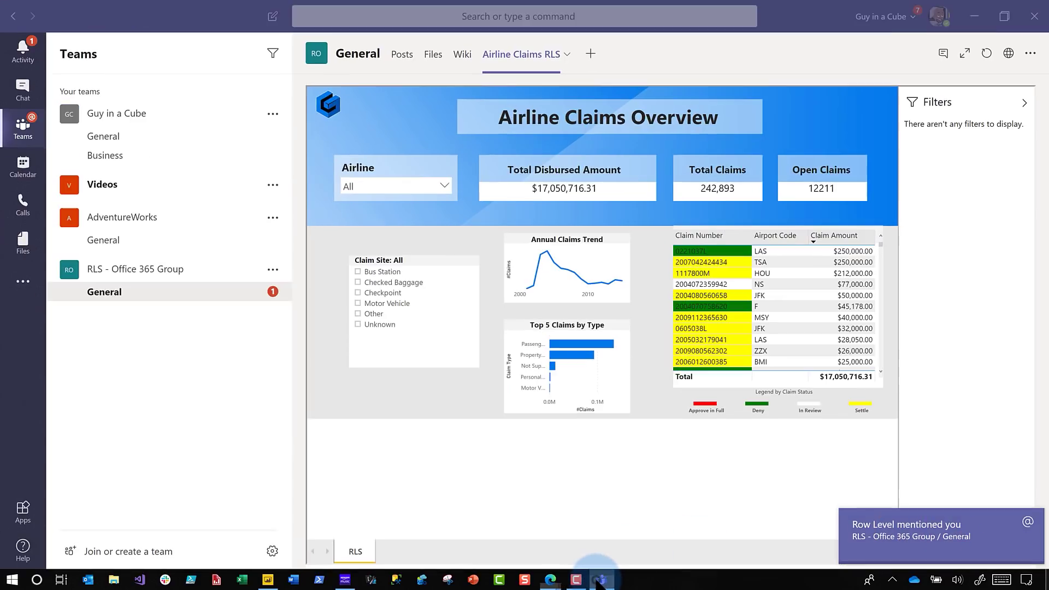
Step: Reply 'Because that is the only airline you have access to?', fixing the typo, then return to the browser
click(942, 54)
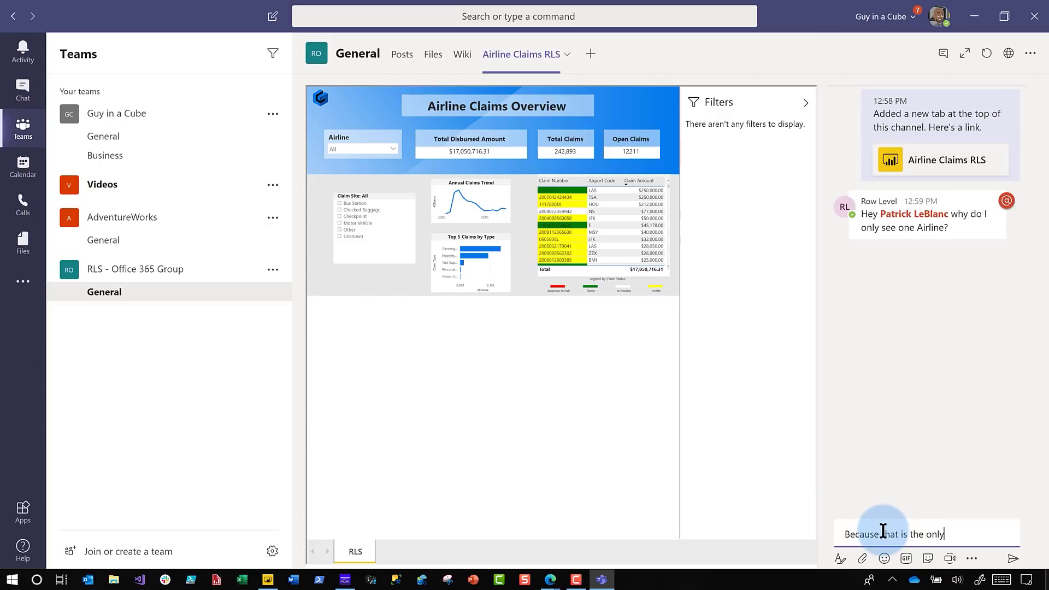
text(ahve access to)
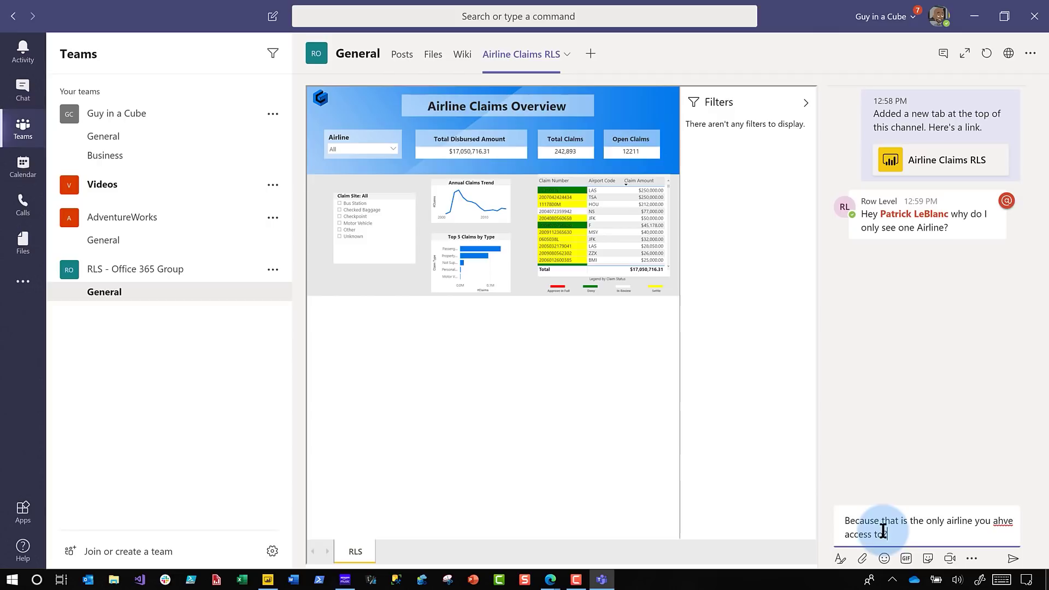
click(1008, 521)
key(BackSpace)
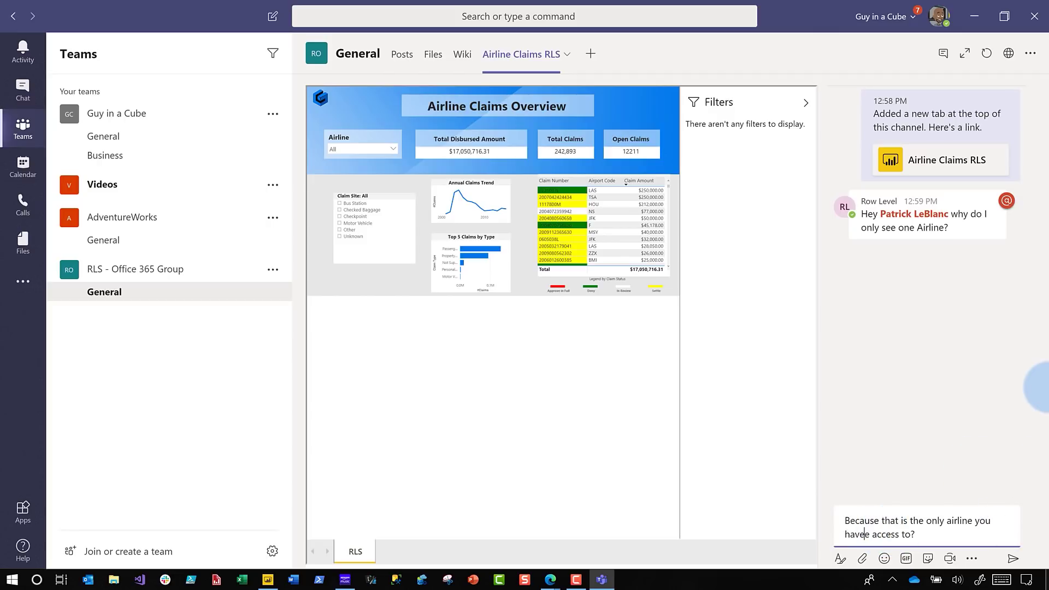
click(1013, 558)
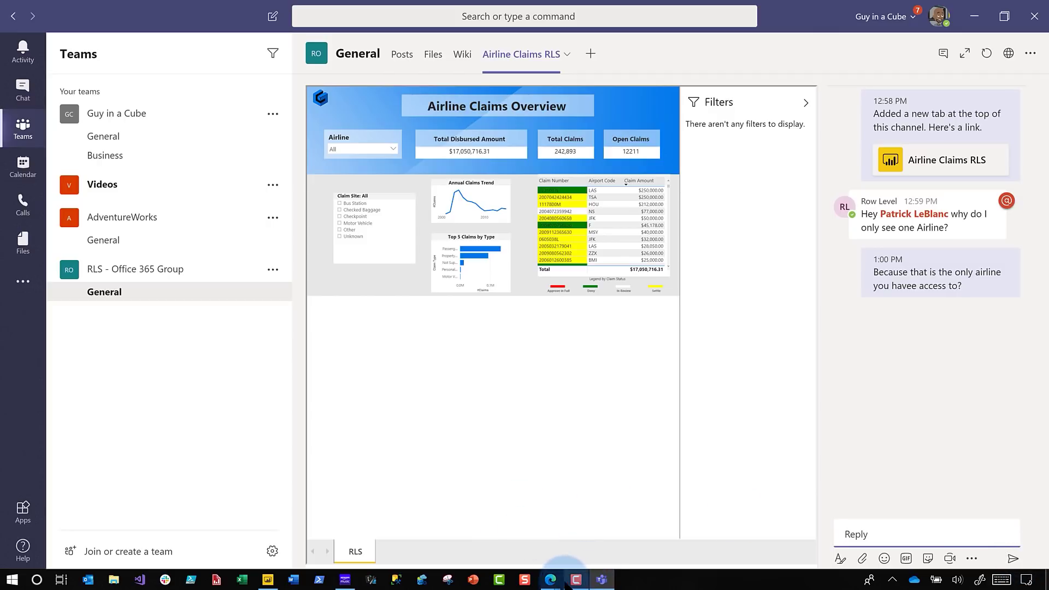
mouse_move(551, 579)
click(621, 529)
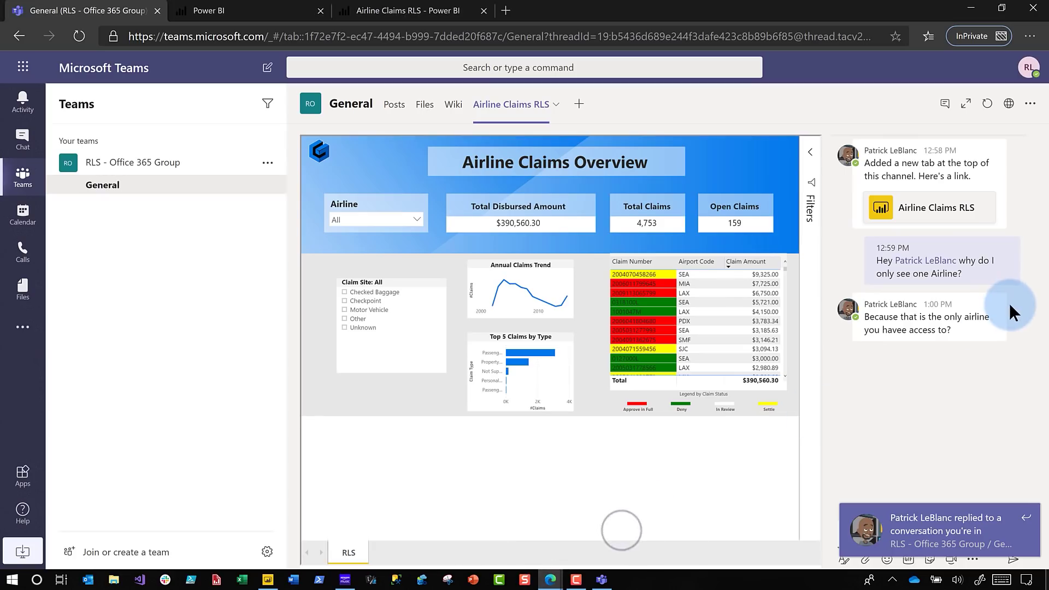
Step: Copy a link to the Airline Claims RLS tab from its More actions menu
mouse_move(1003, 305)
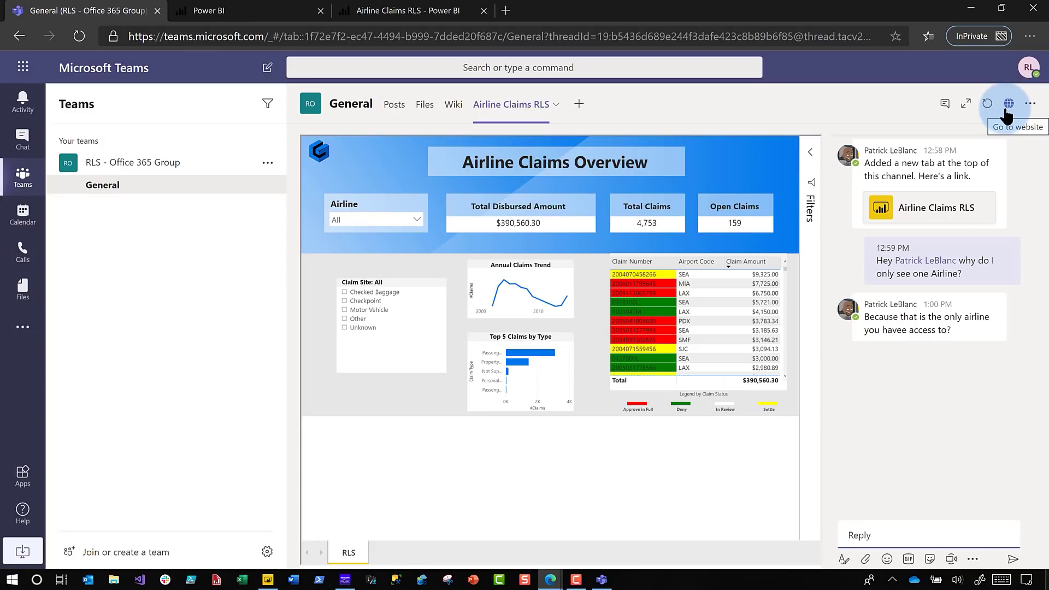
click(1033, 109)
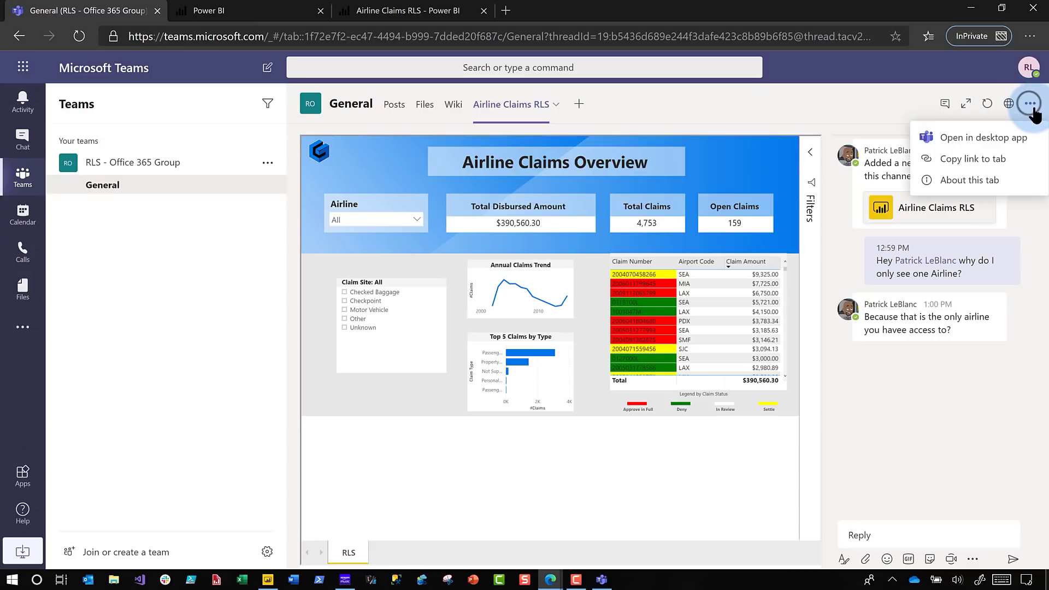
click(1009, 158)
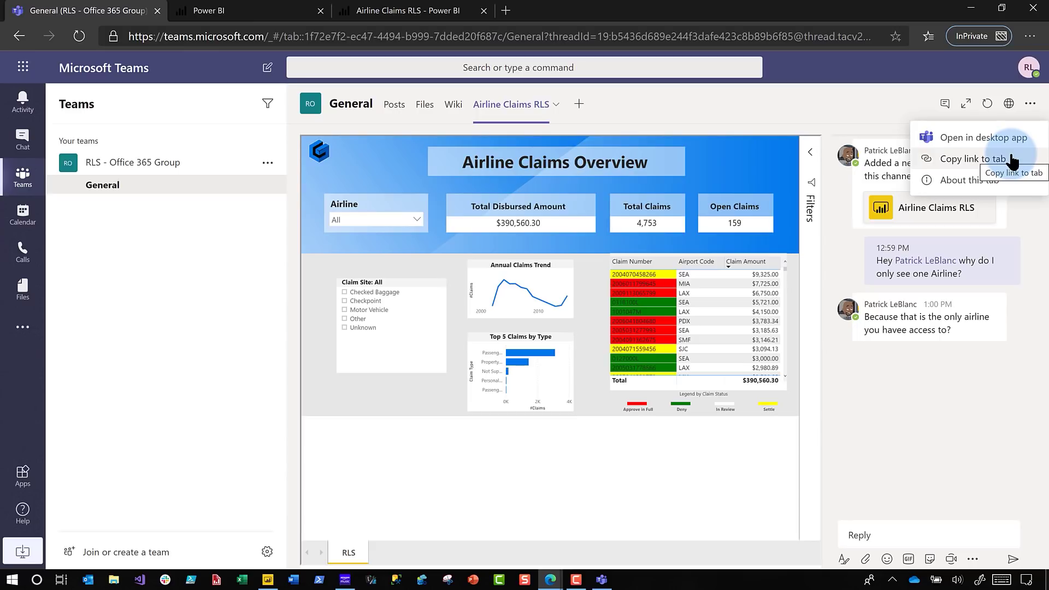